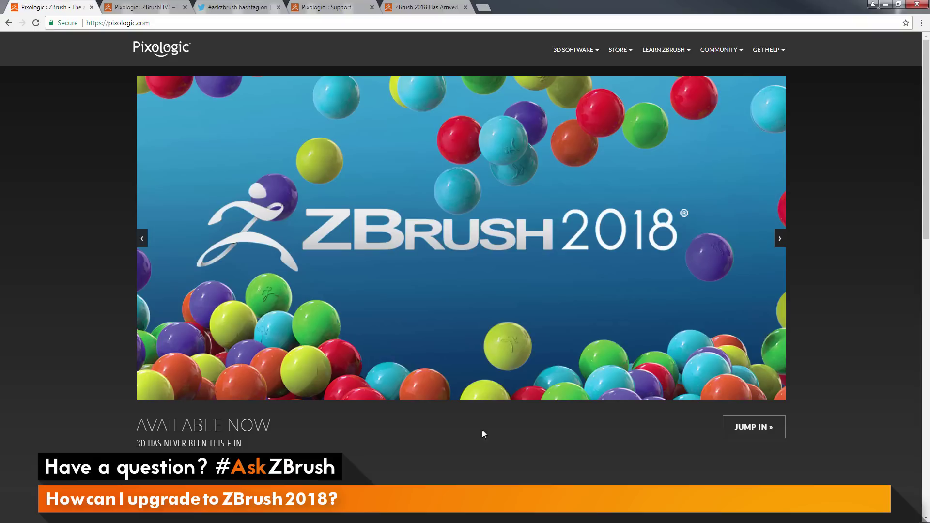
Follow the JUMP IN link under the ZBrush 2018 banner to reach Get ZBrush.
left_click(752, 430)
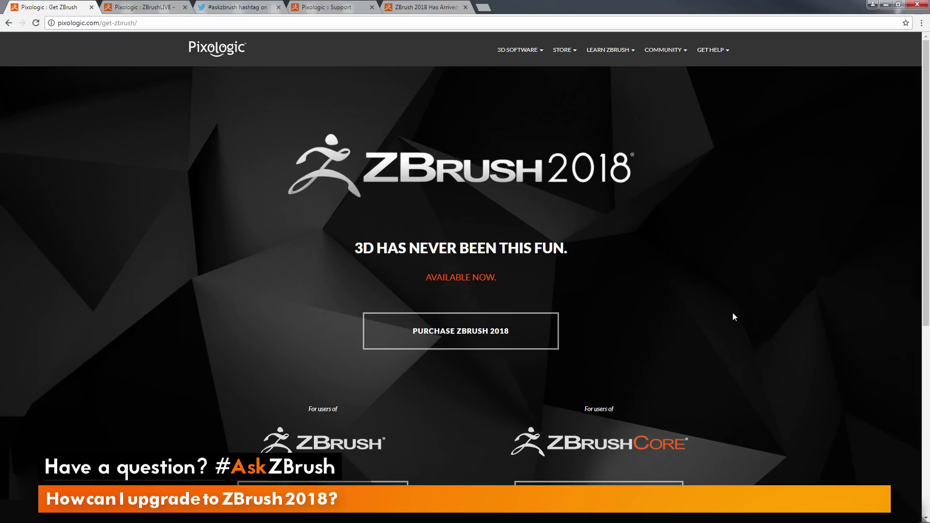
Choose UPGRADE ZBRUSH further down the Get ZBrush page to reach the license login.
scroll(732, 314, "down", 1)
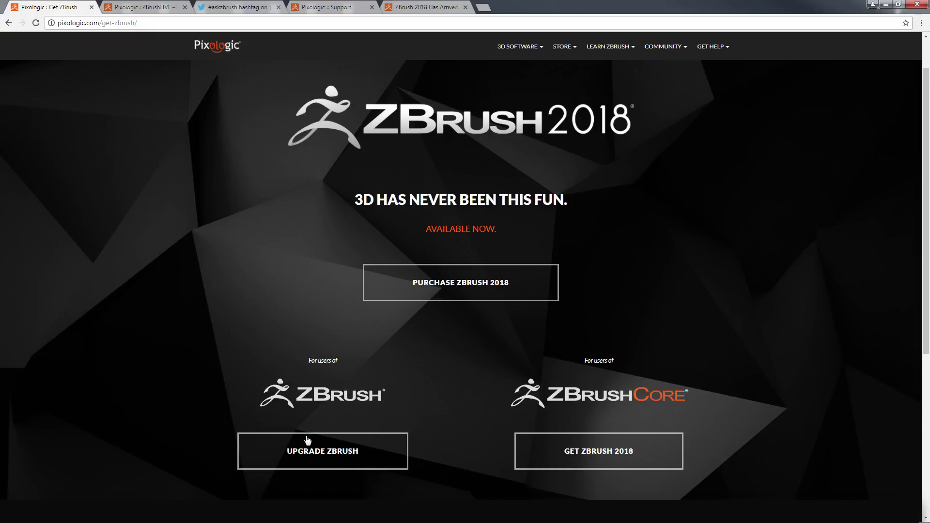
left_click(345, 454)
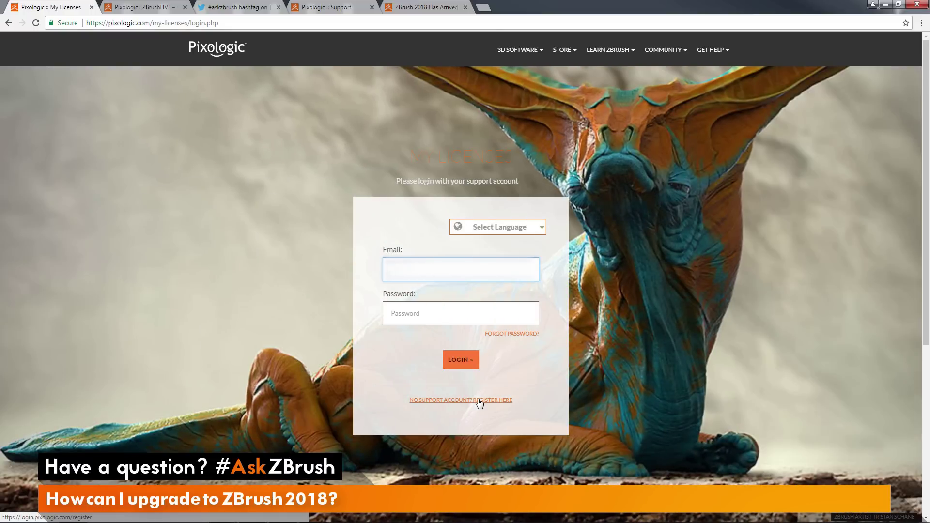
Log in with the support account email and password to open My Licenses.
left_click(463, 362)
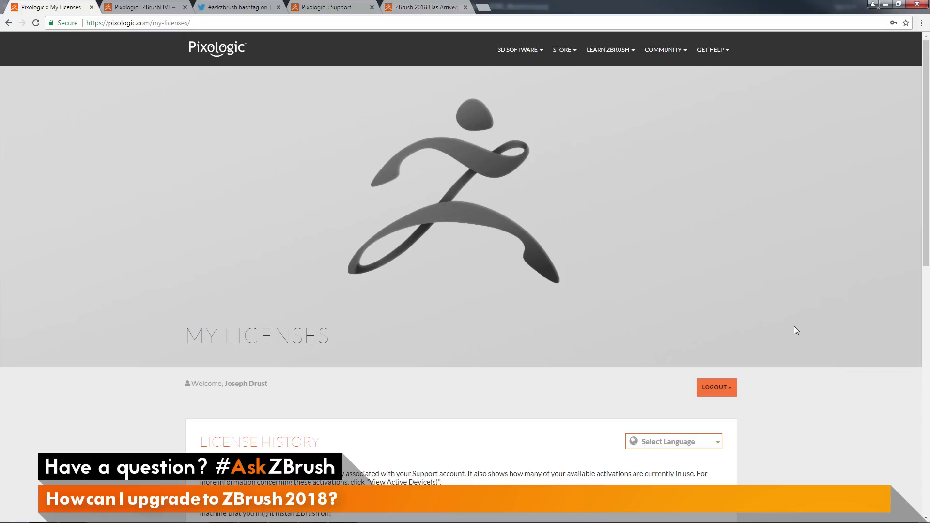
Expand the ZBrush 4 row to show its Windows and Mac OS X single licenses.
scroll(818, 331, "down", 5)
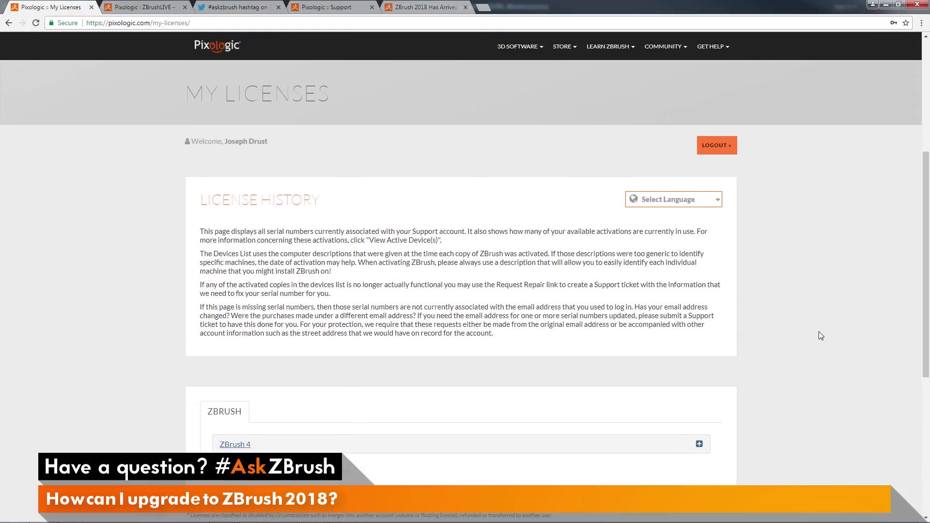
scroll(819, 335, "down", 5)
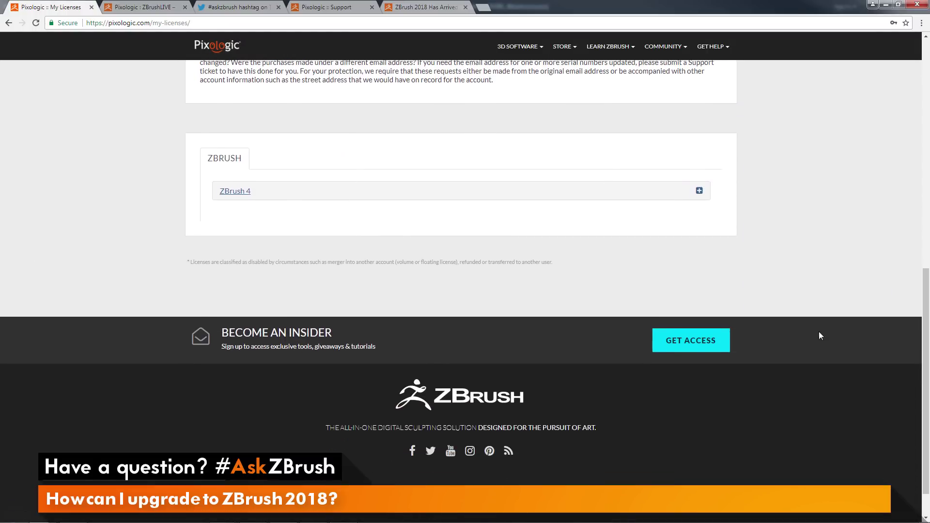
scroll(818, 335, "down", 1)
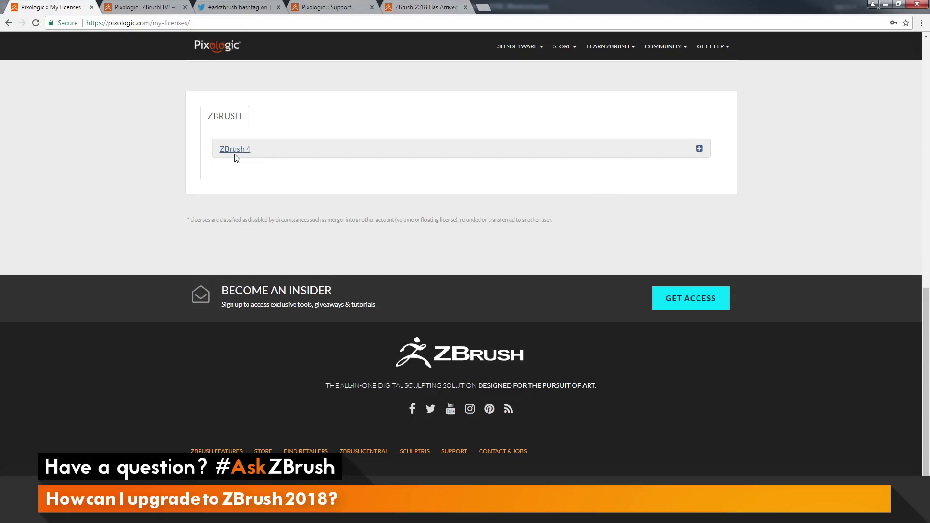
left_click(699, 150)
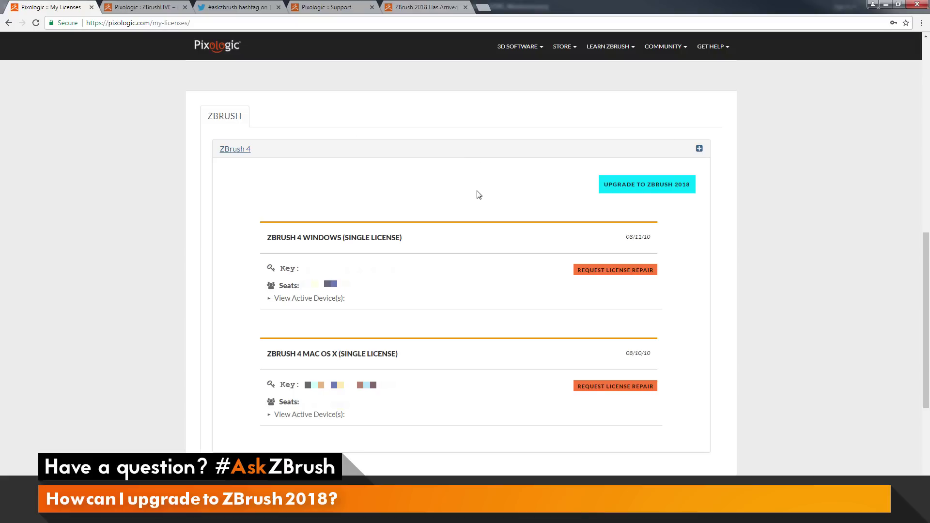
Choose UPGRADE TO ZBRUSH 2018 in the ZBrush 4 panel to open the Upgrade Center.
left_click(644, 190)
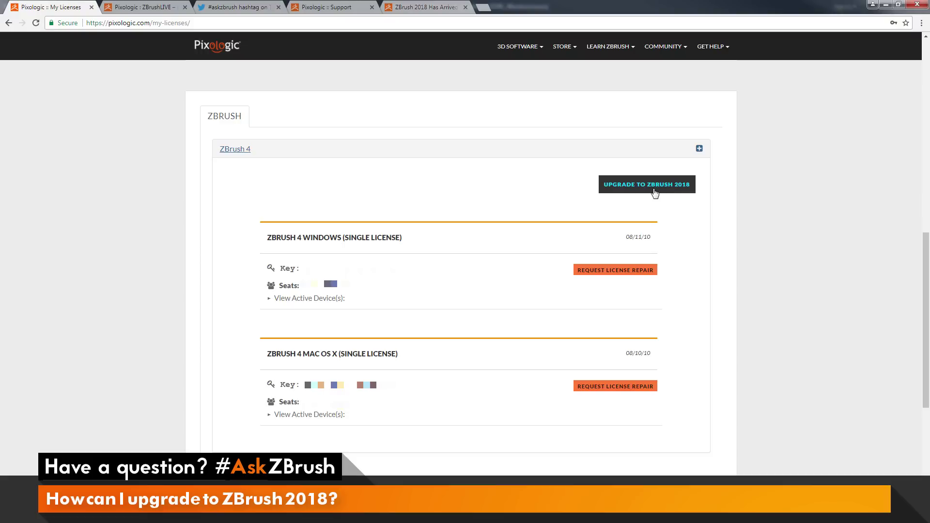
left_click(637, 191)
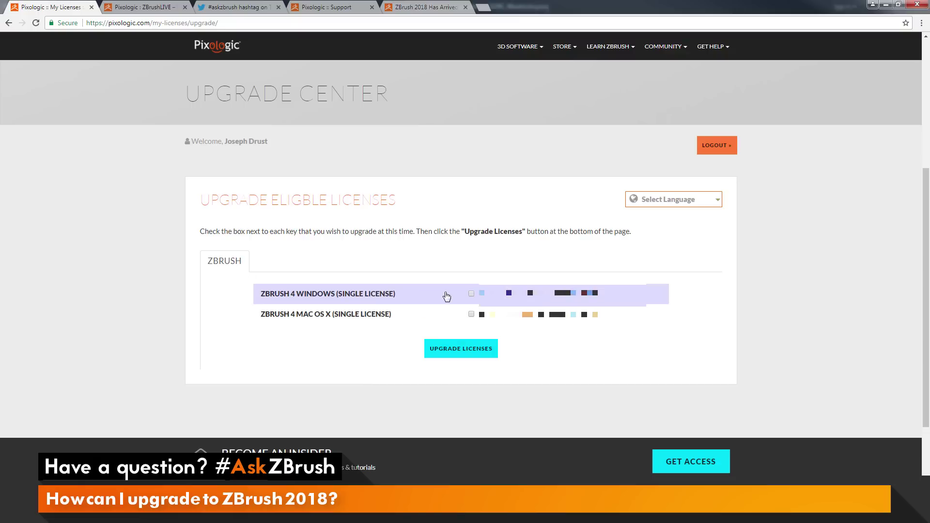
Select the ZBrush 4 Windows single license, upgrade it, and confirm the upgrade.
left_click(470, 293)
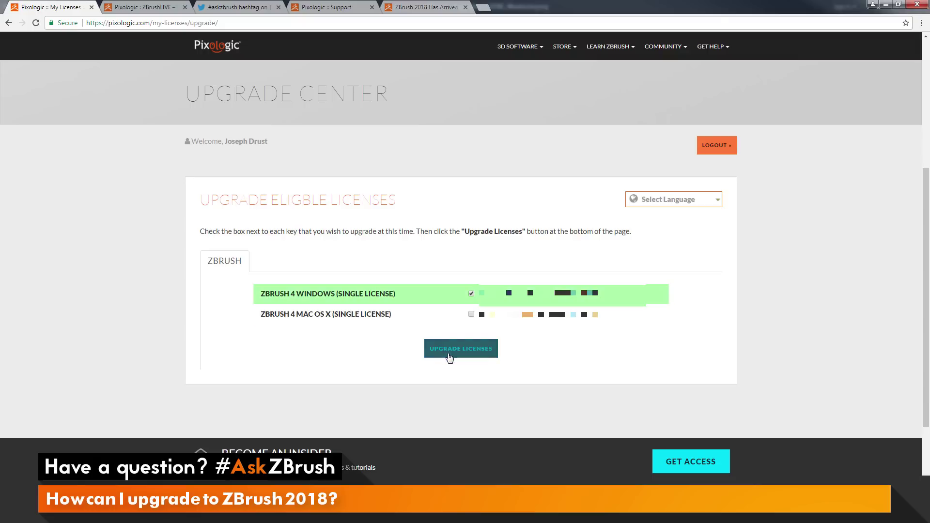
left_click(475, 351)
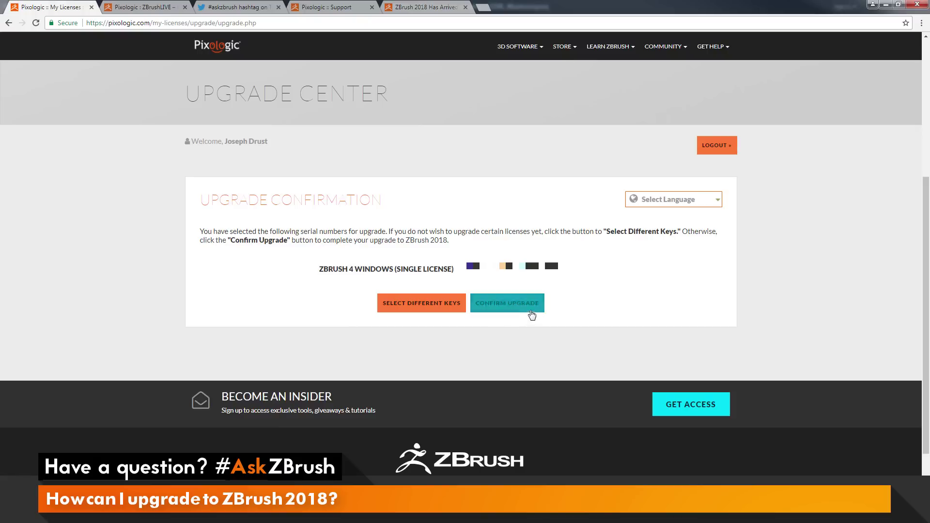
left_click(509, 310)
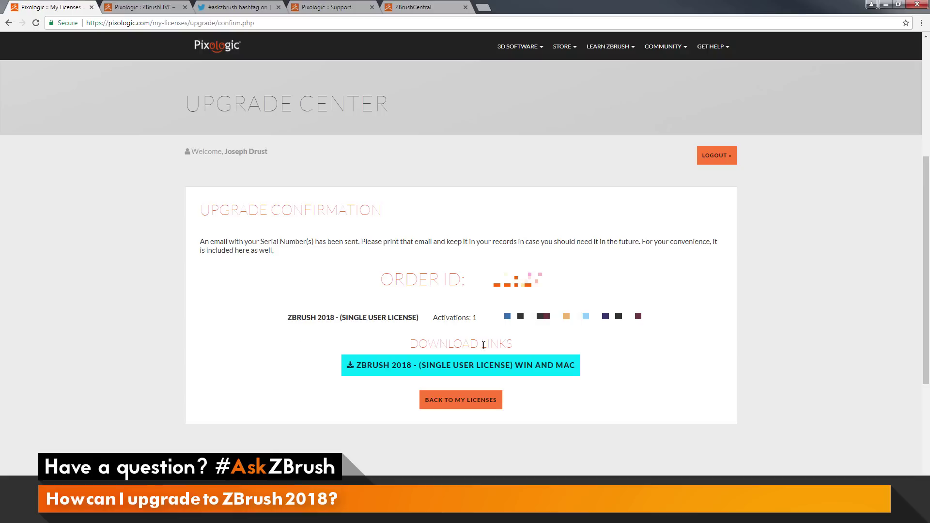
Download the ZBRUSH 2018 (SINGLE USER LICENSE) WIN AND MAC installer to the desktop.
left_click(468, 371)
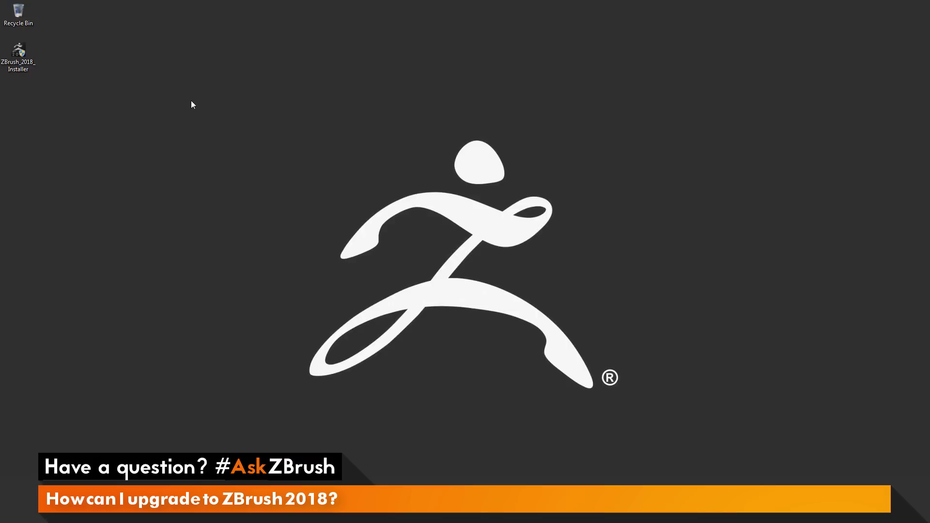
Run the ZBrush_2018_Installer from the desktop.
left_click(17, 70)
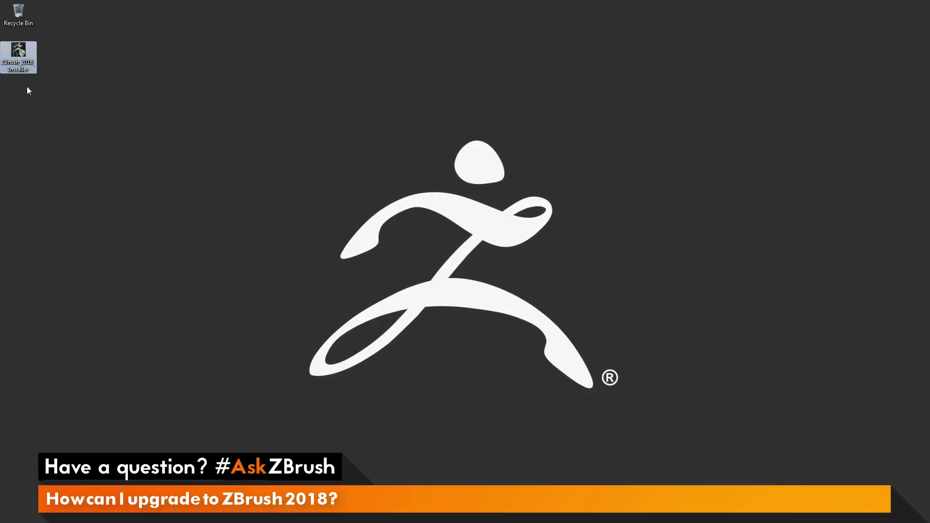
mouse_move(25, 65)
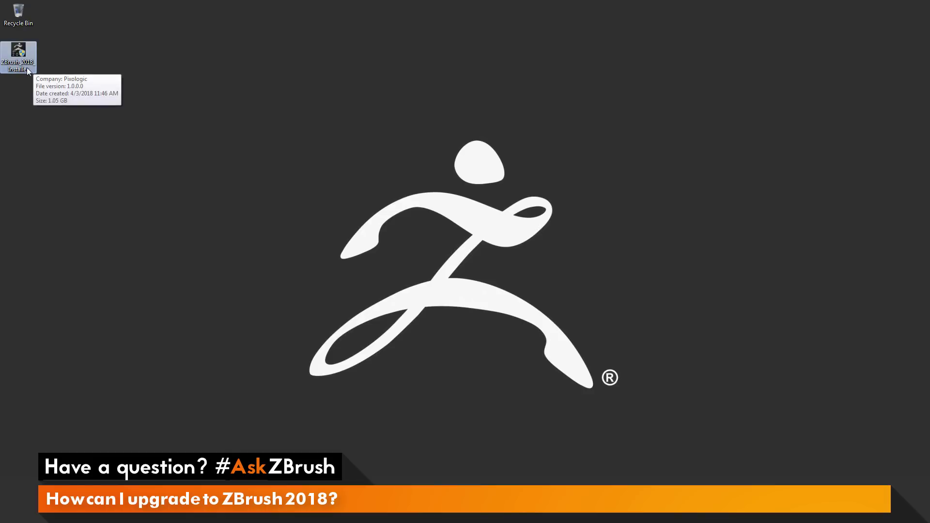
double_click(27, 67)
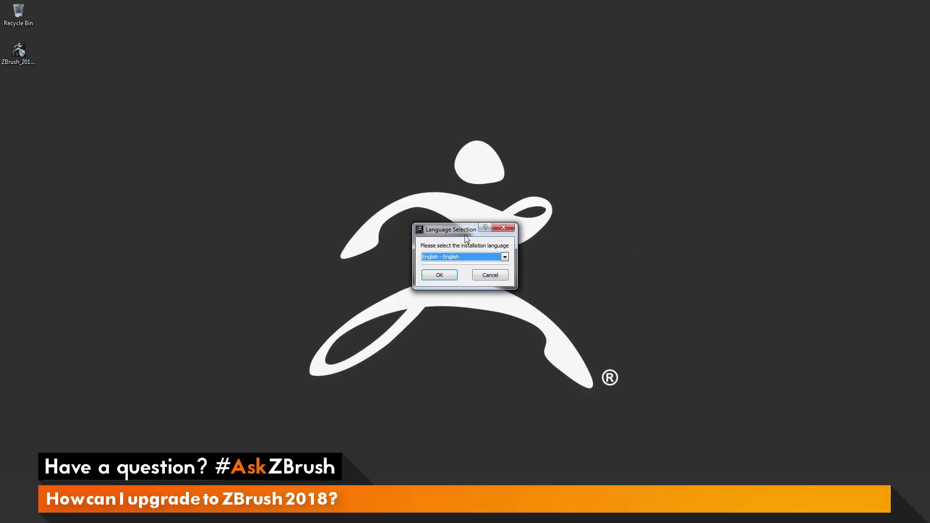
Pick English - English as the installer language and confirm it.
left_click(505, 257)
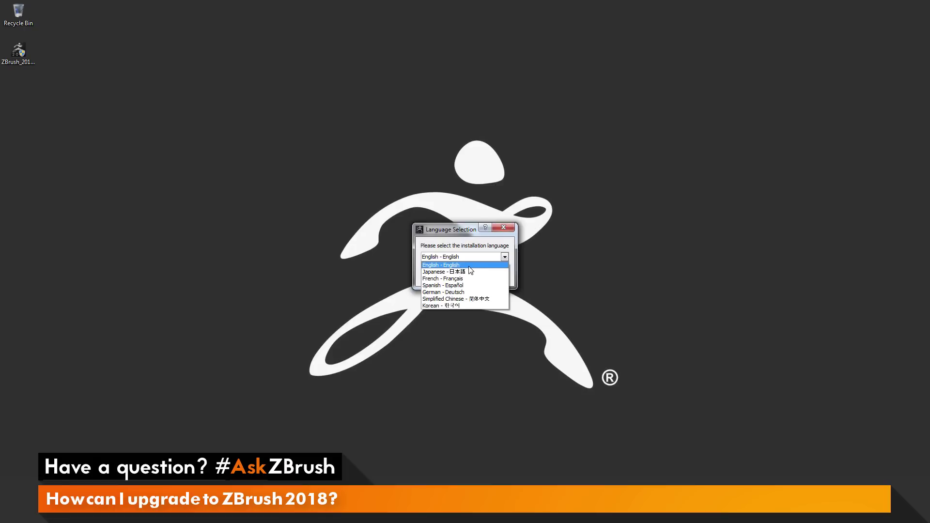
left_click(474, 246)
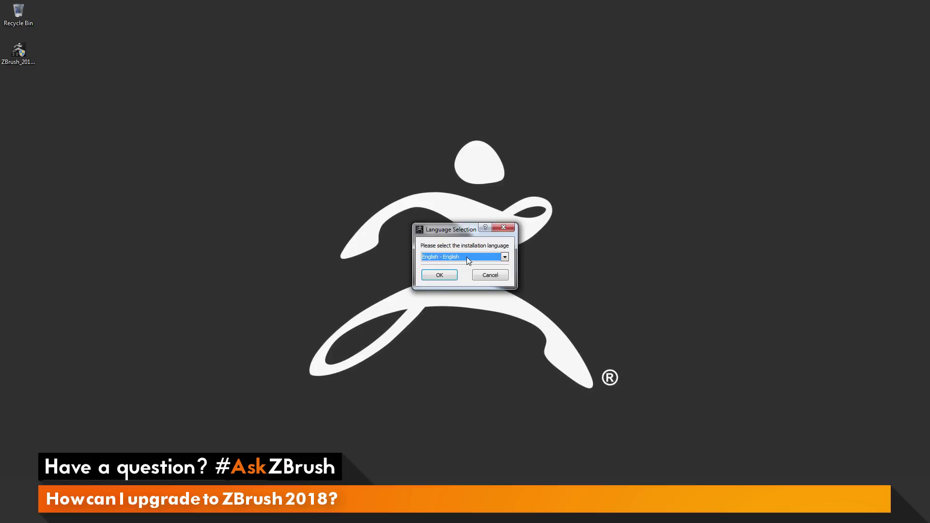
left_click(447, 277)
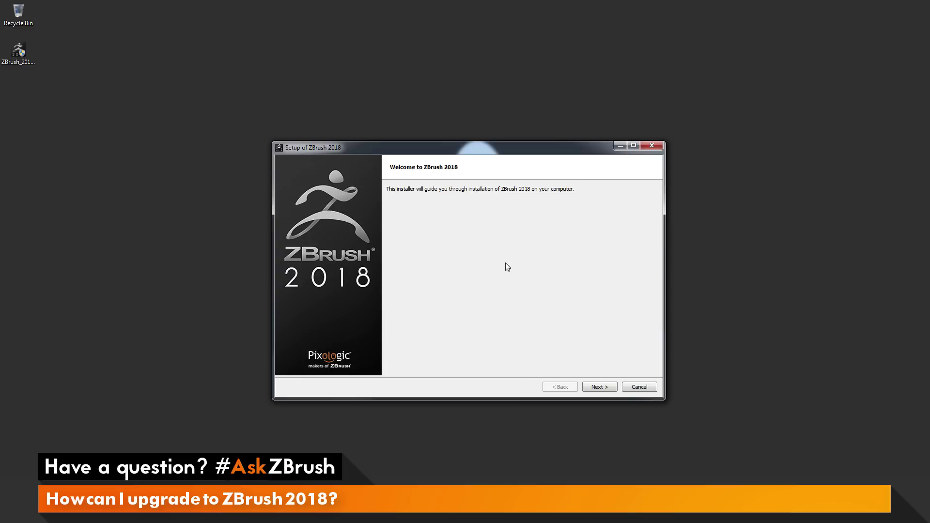
Pass the Welcome page, accept the license agreement, and reach the Installation Directory page.
left_click(606, 389)
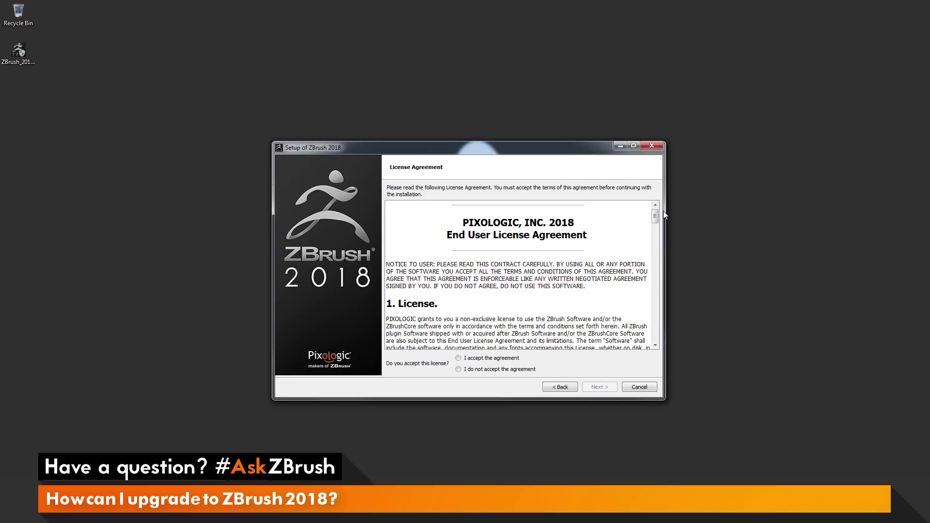
left_click_drag(655, 217, 657, 339)
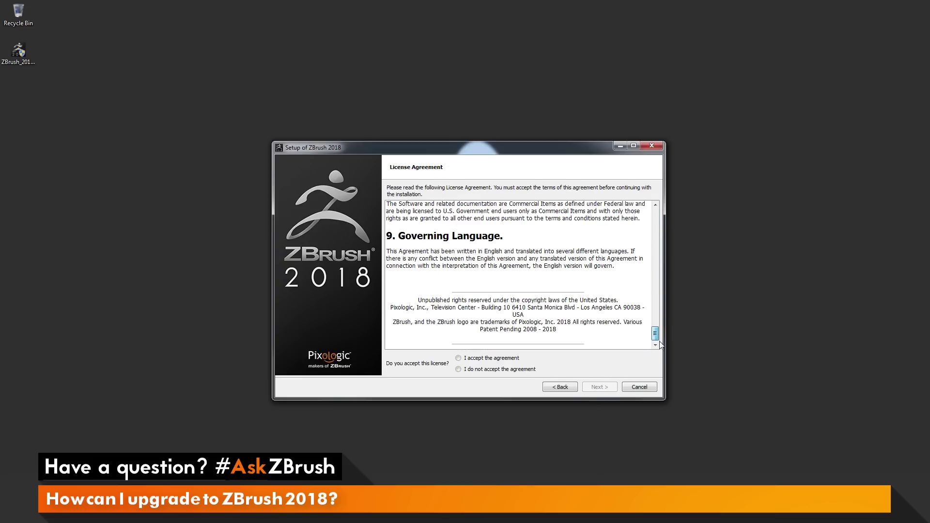
left_click(458, 359)
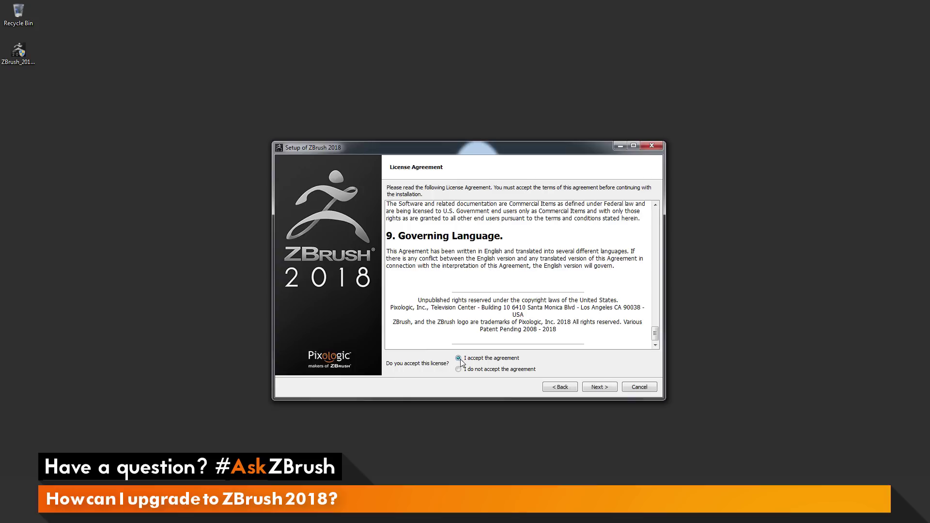
left_click(589, 390)
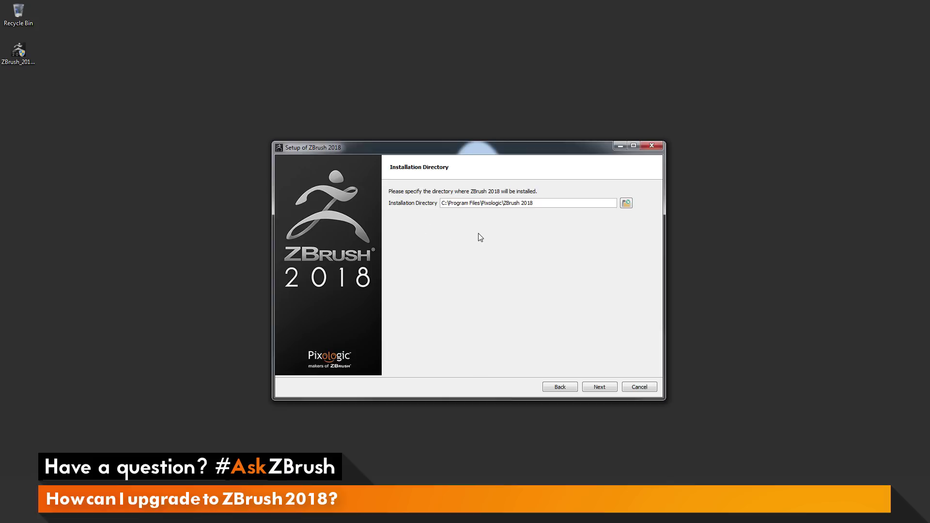
Accept the default install folder and all default components, and start installing ZBrush 2018.
left_click(603, 385)
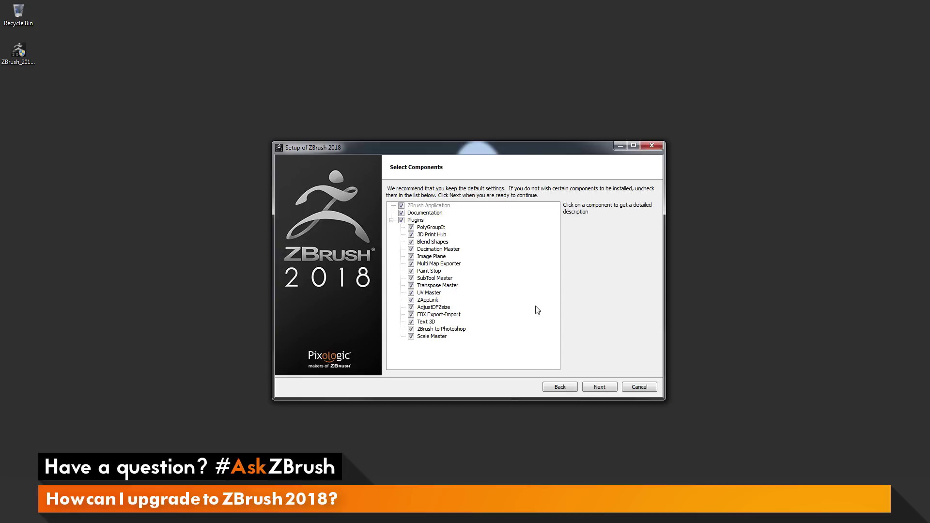
left_click(599, 387)
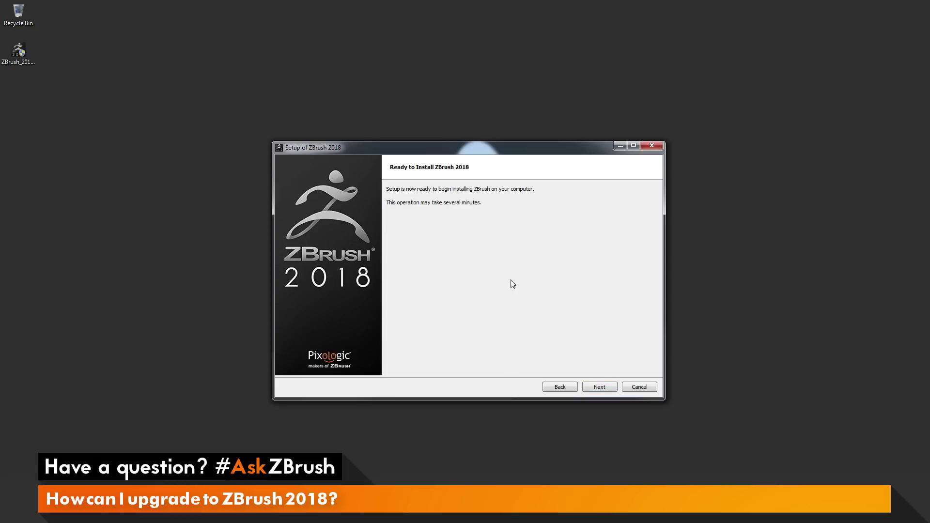
left_click(599, 389)
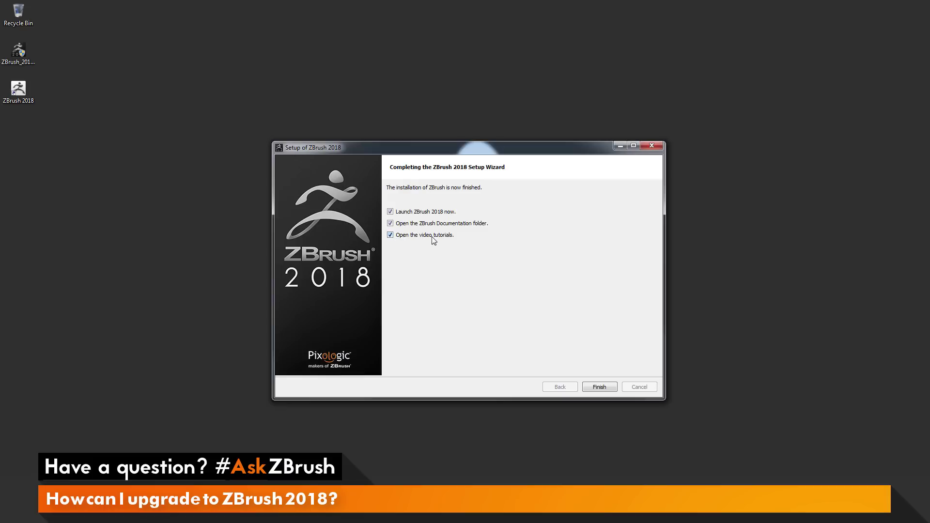
Untick the video tutorials and documentation folder options, and finish setup to launch ZBrush 2018.
left_click(390, 234)
left_click(390, 223)
left_click(599, 387)
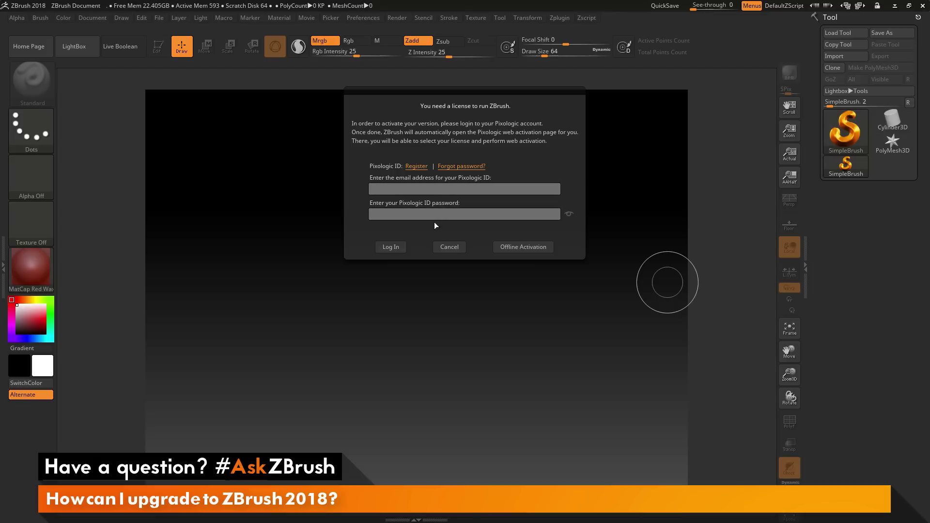
Enter the Pixologic ID email and password in the license dialog and log in.
left_click(441, 190)
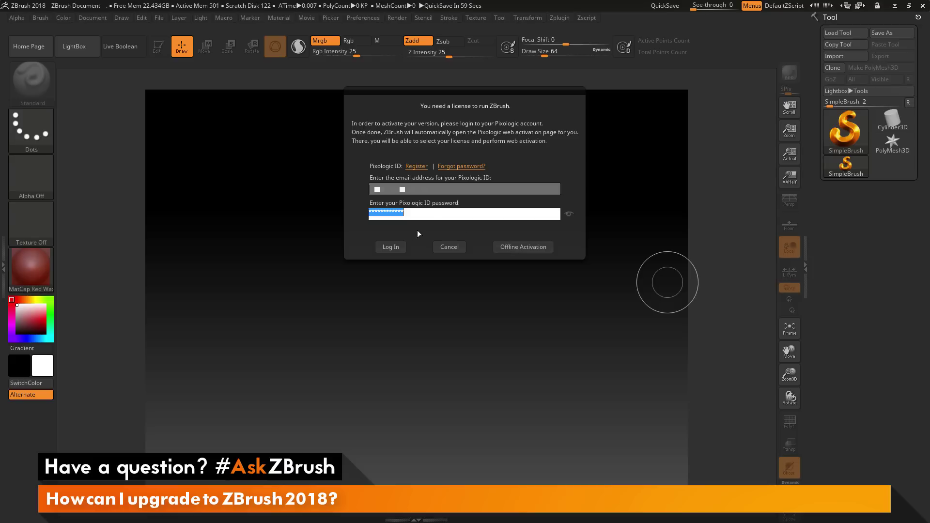
left_click(391, 247)
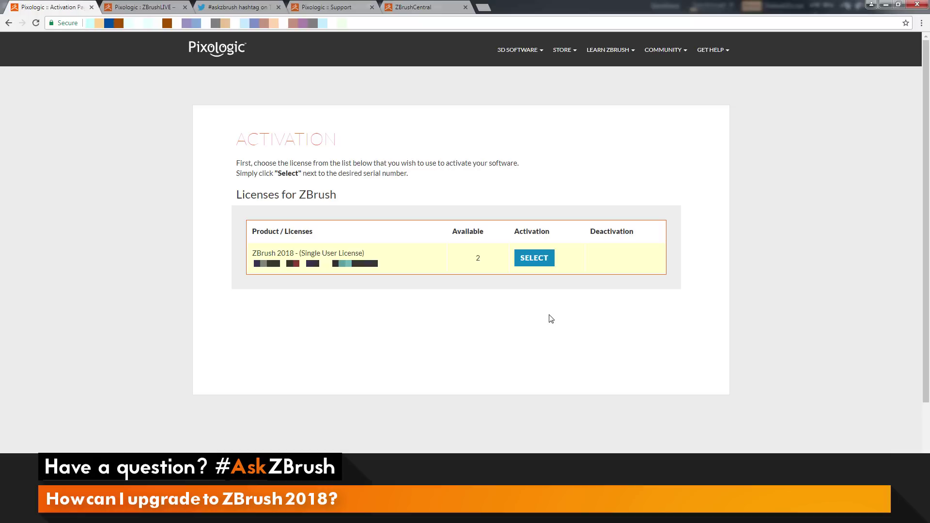
Select the ZBrush 2018 license, submit 'Pixo-PC' as the computer description, and close the browser.
left_click(534, 262)
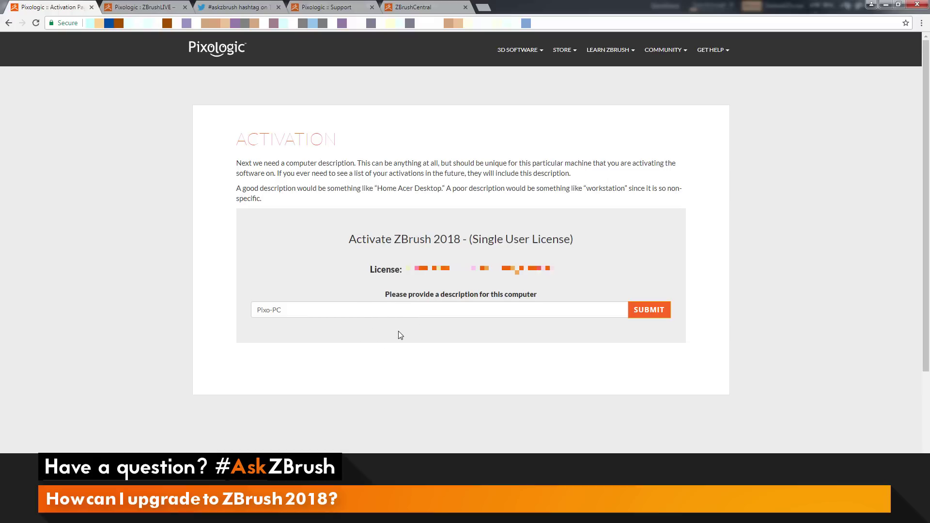
left_click(652, 314)
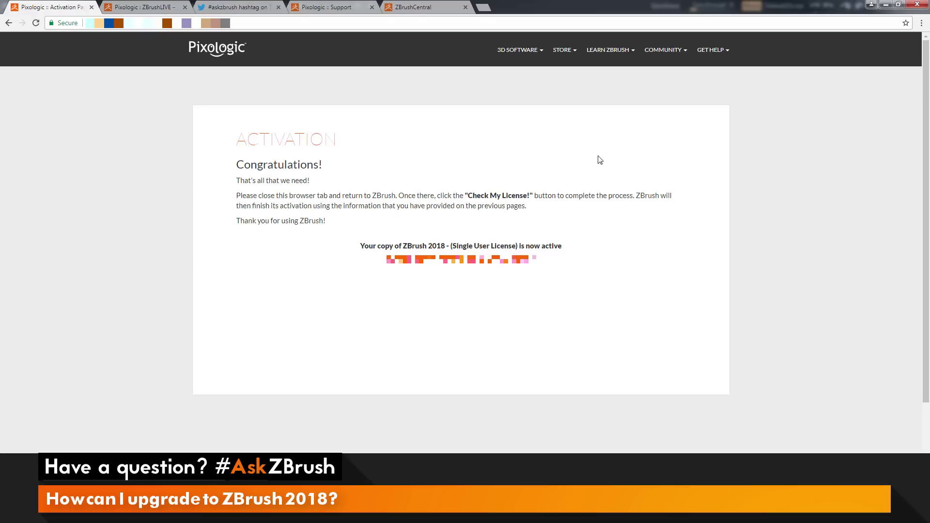
left_click(919, 5)
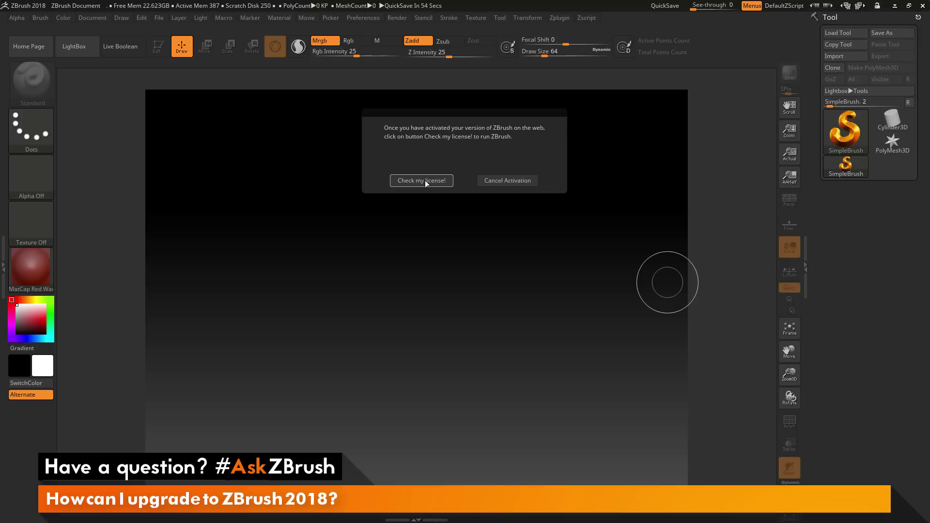
Confirm the license activation, page through two Home Page slides, then close the Home Page.
left_click(421, 180)
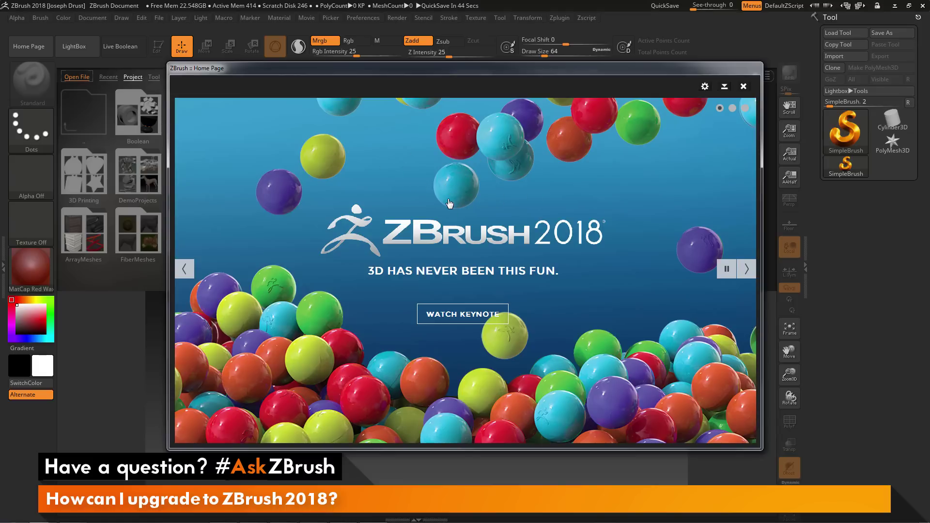
left_click(747, 270)
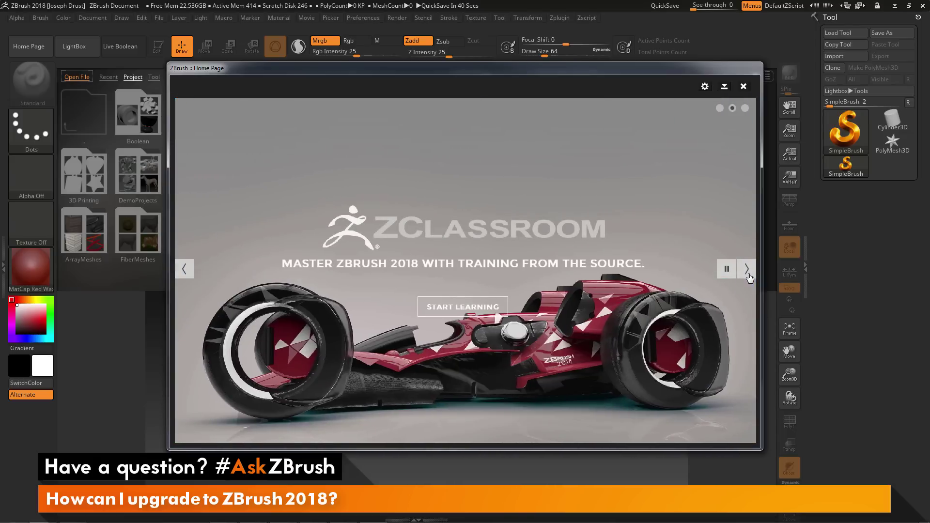
left_click(746, 270)
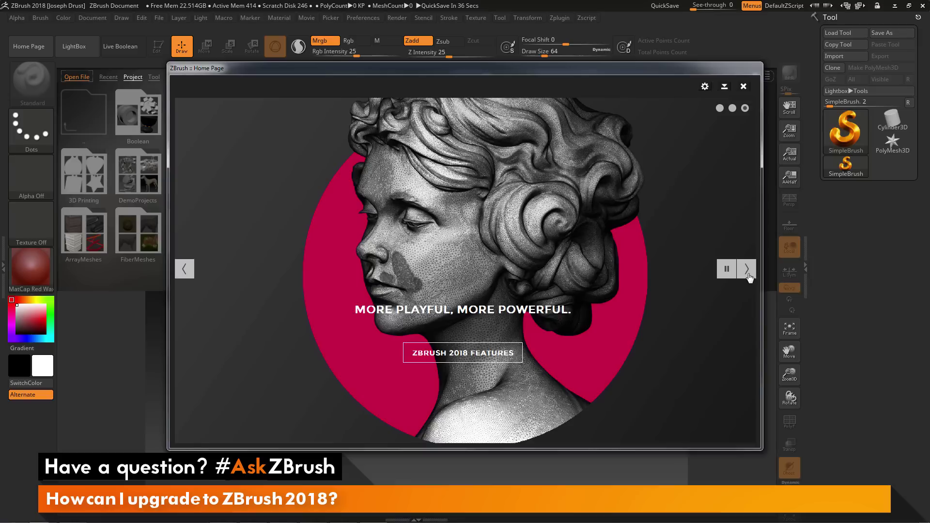
left_click(743, 87)
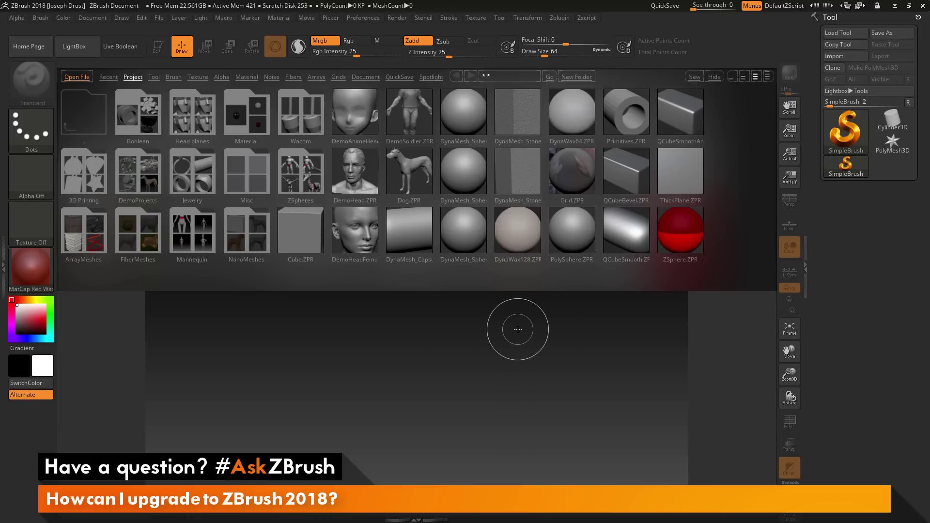
Hide LightBox and set the document background gradient range to 0.
key("comma")
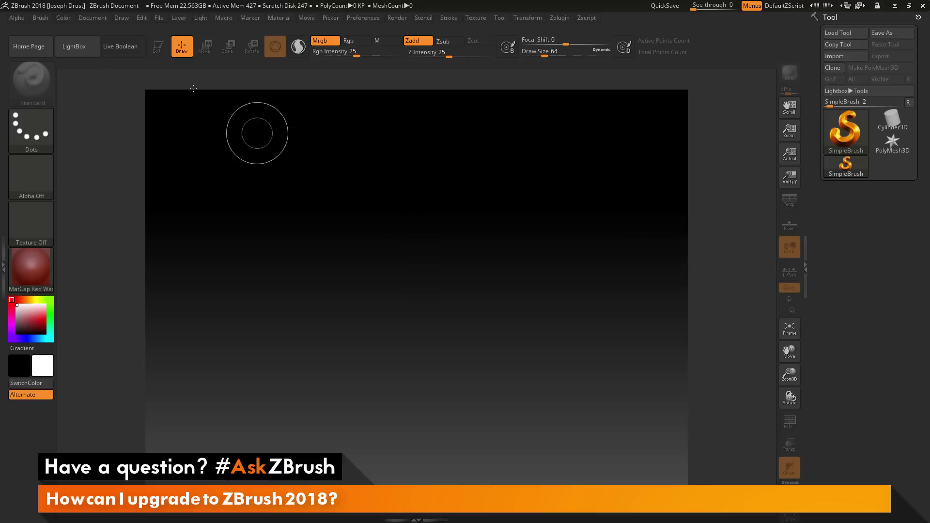
left_click(100, 20)
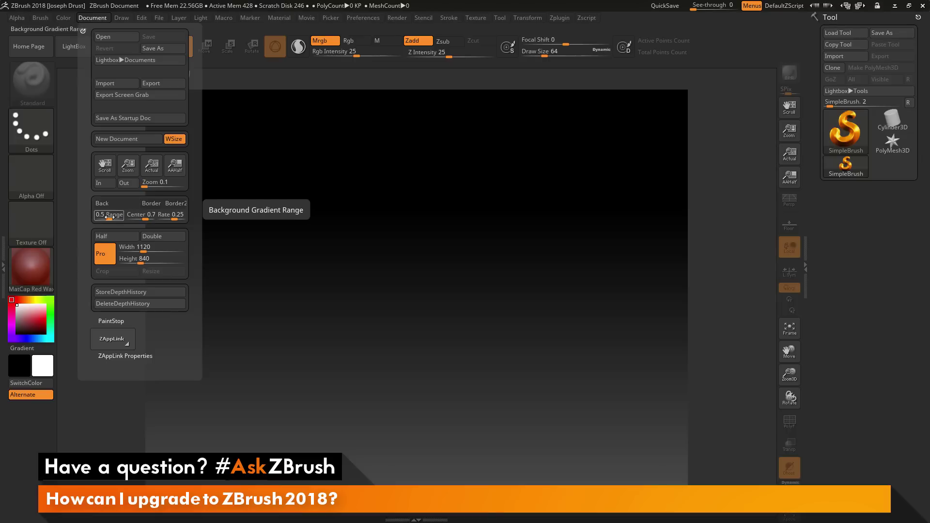
left_click_drag(107, 218, 103, 218)
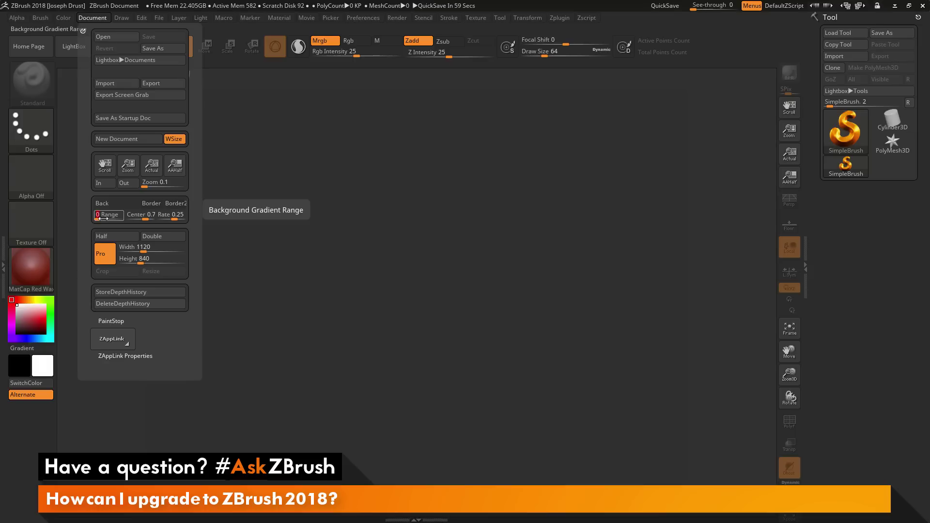
Create a new blank document and save it as the startup document.
left_click(147, 141)
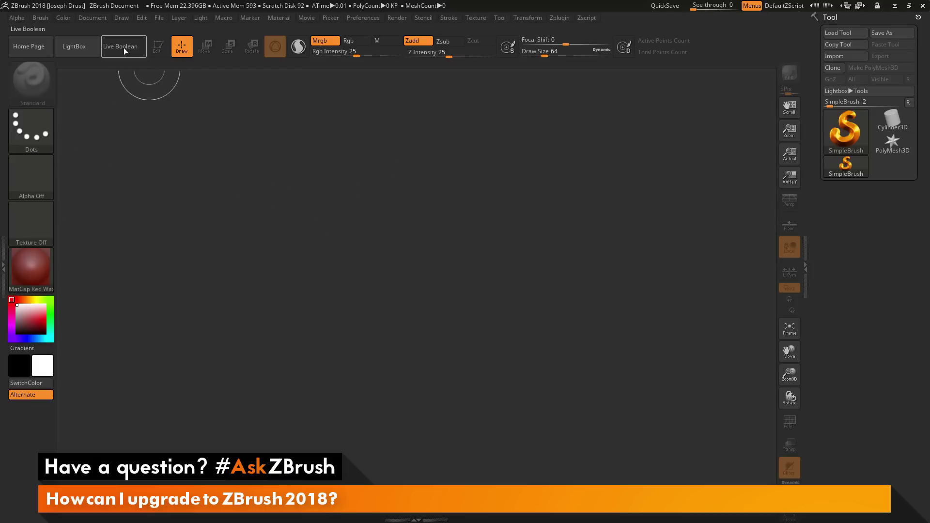
left_click(100, 19)
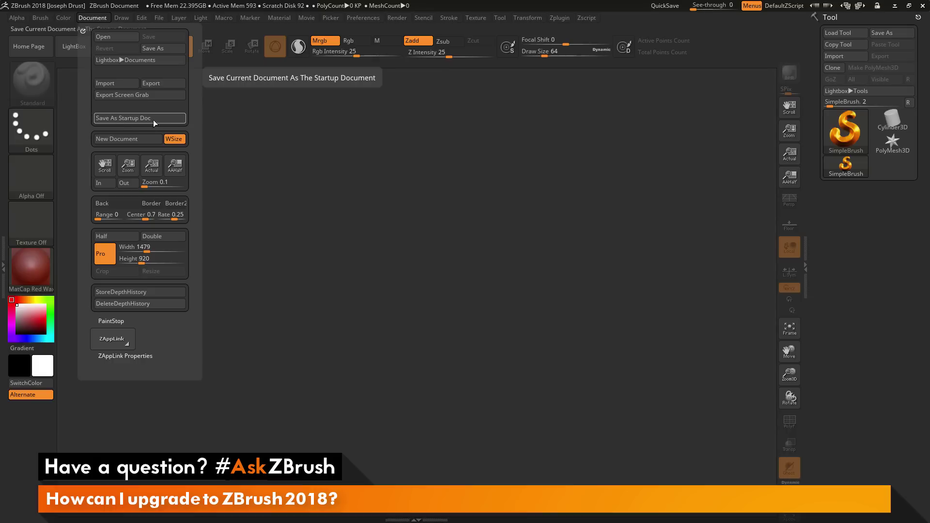
left_click(131, 118)
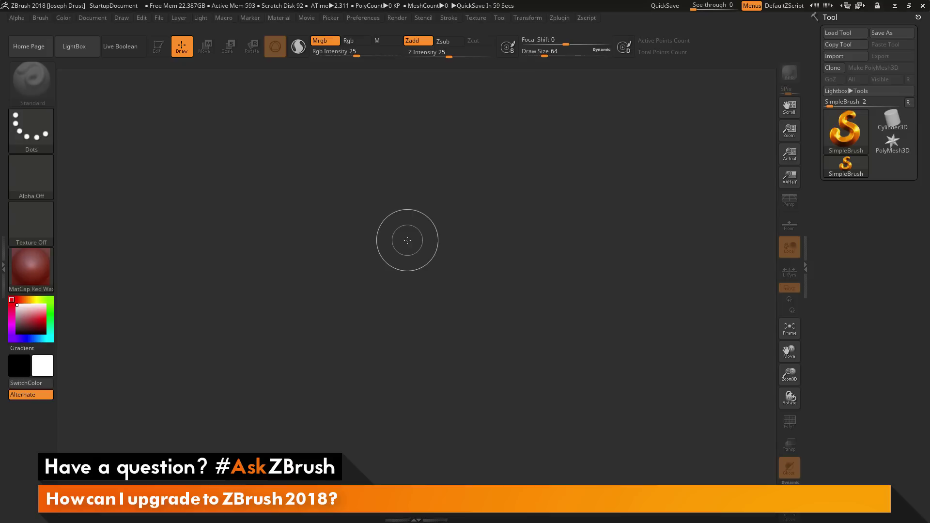
Apply the MatCap Gray material and save it as the startup material.
mouse_move(31, 269)
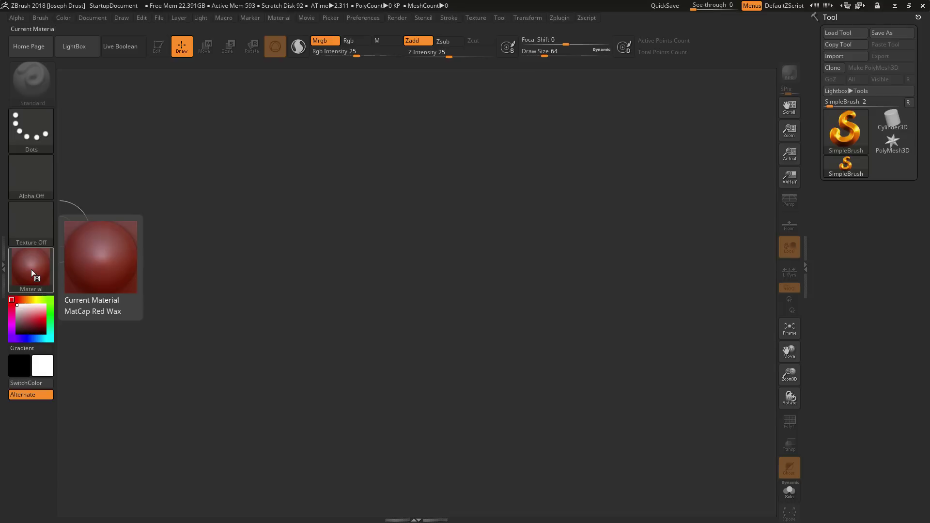
left_click(31, 269)
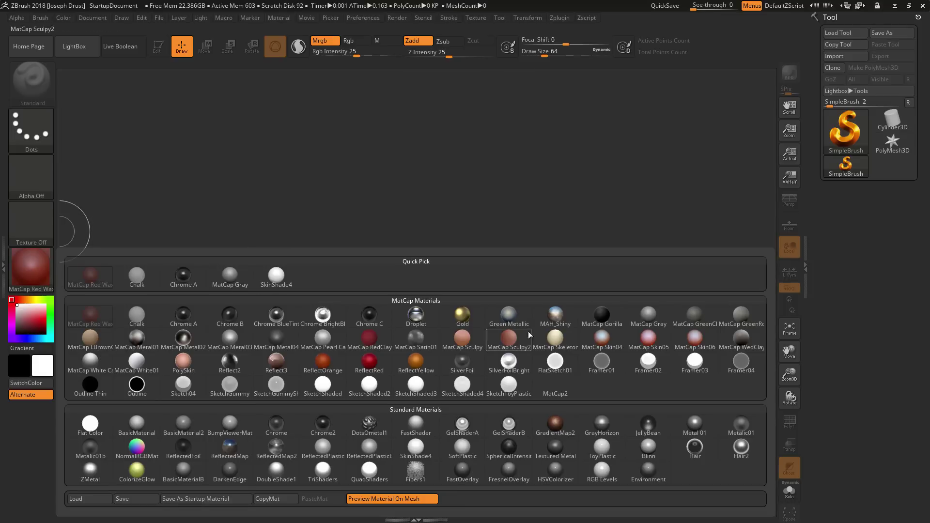
left_click(645, 320)
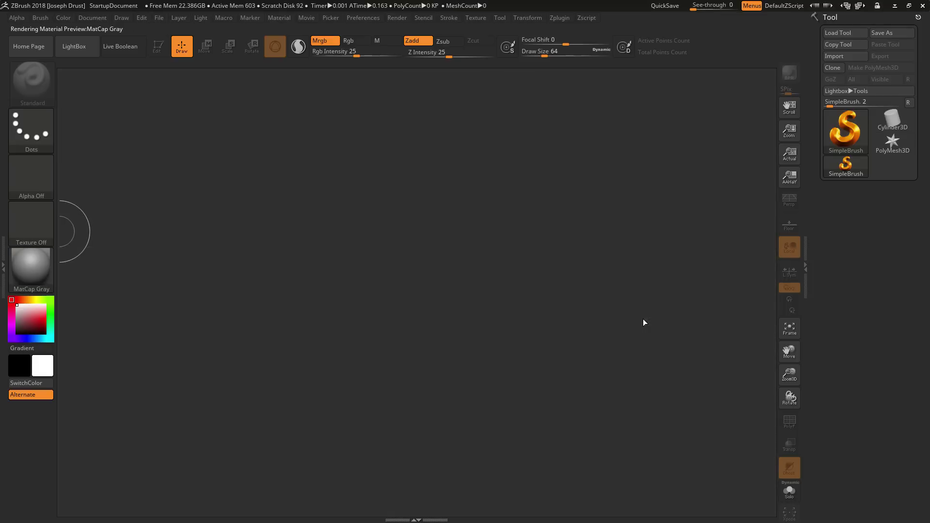
left_click(31, 266)
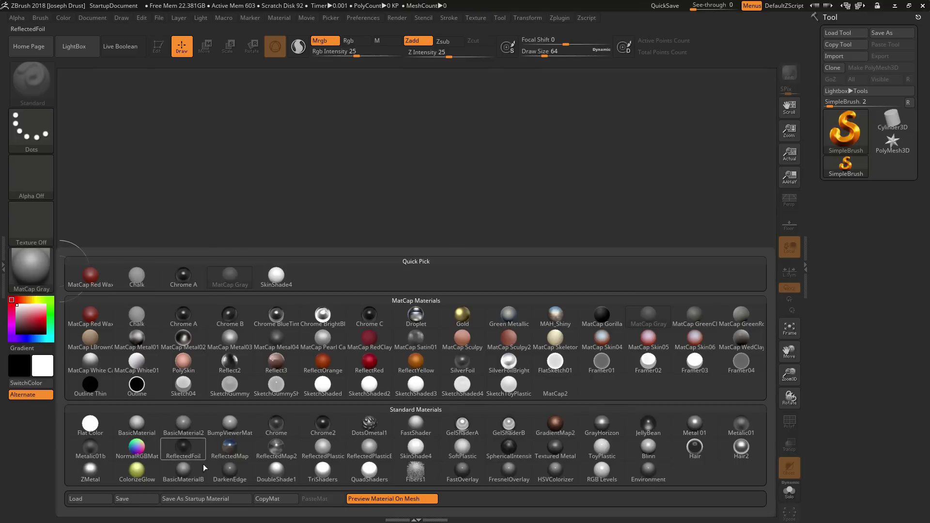
left_click(198, 500)
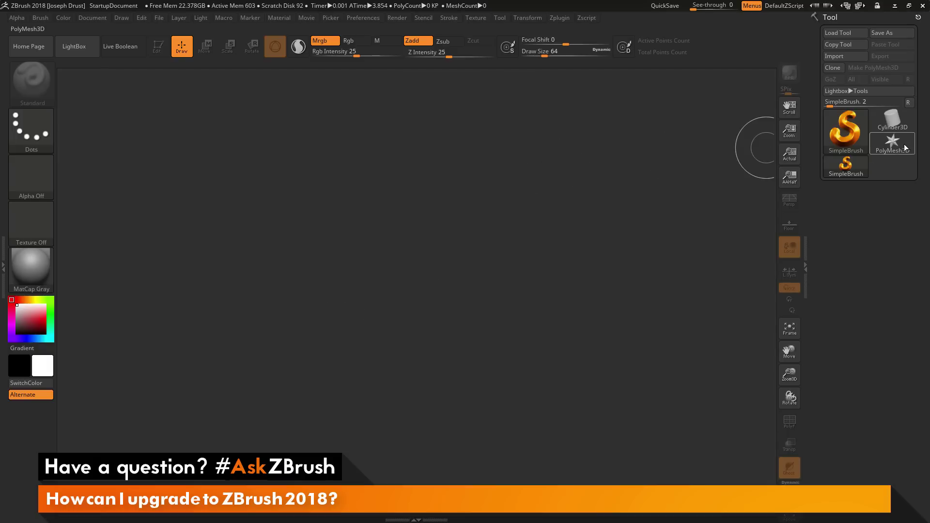
Choose Sphere3D from the tool list and drag out a large sphere at the canvas centre.
mouse_move(897, 148)
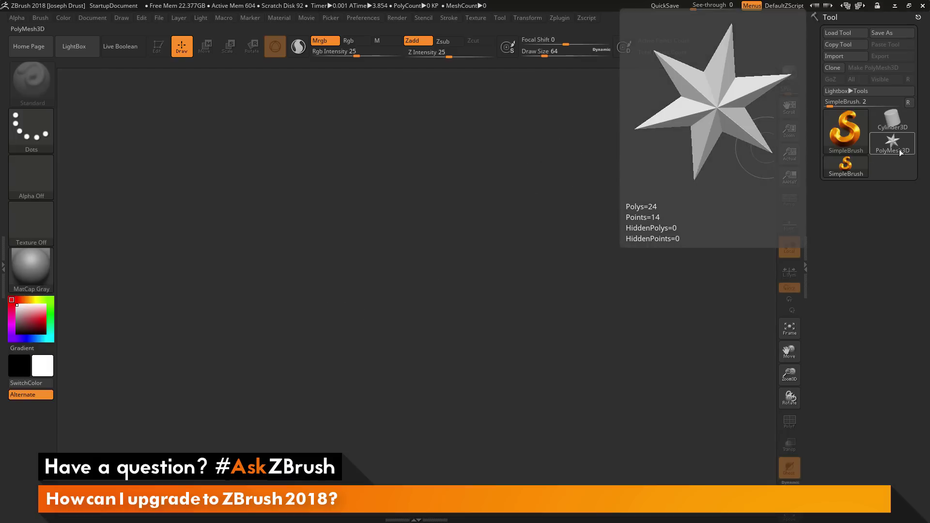
left_click(899, 148)
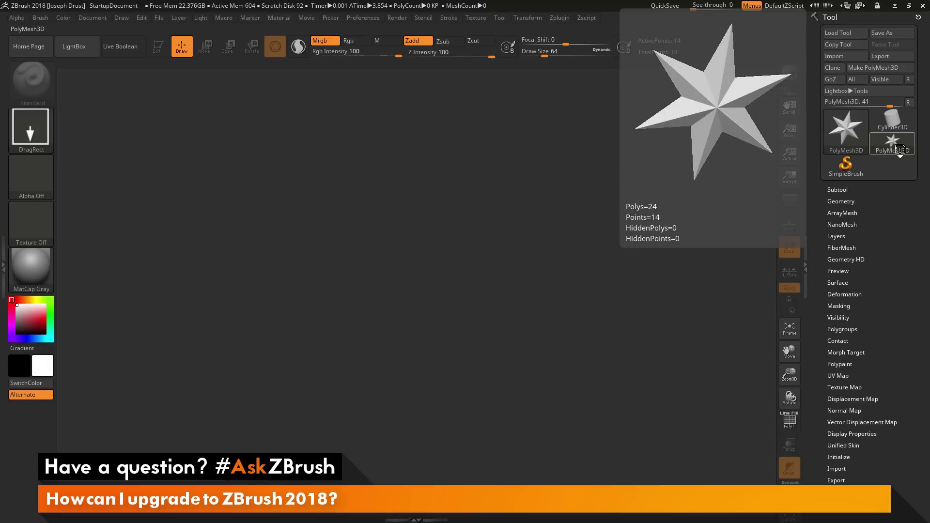
left_click(899, 148)
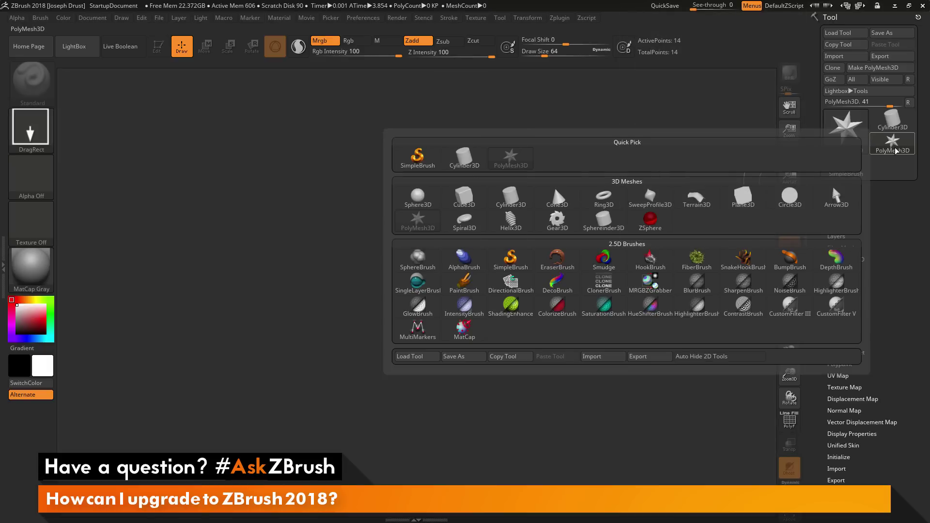
left_click(412, 205)
mouse_move(411, 207)
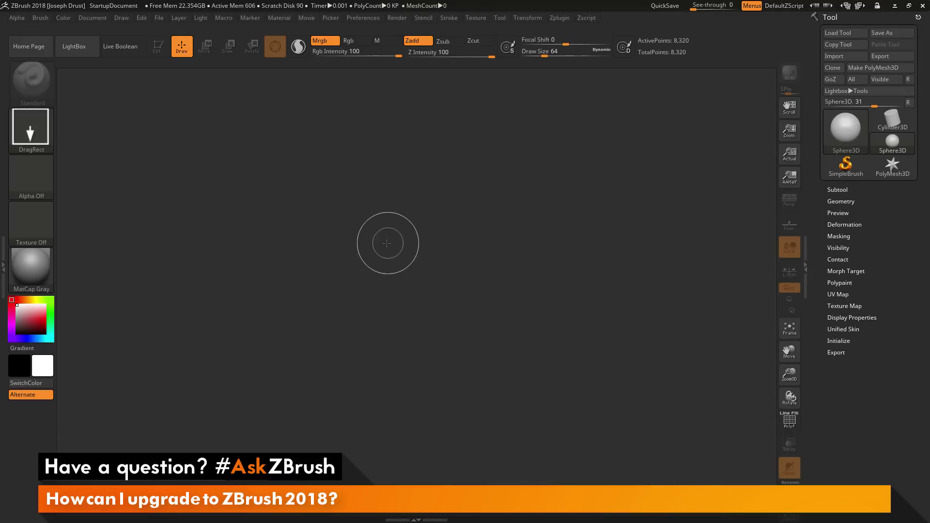
left_click_drag(388, 247, 393, 295)
mouse_move(394, 355)
left_mouse_down()
mouse_move(386, 461)
mouse_move(389, 446)
mouse_move(402, 466)
left_mouse_up()
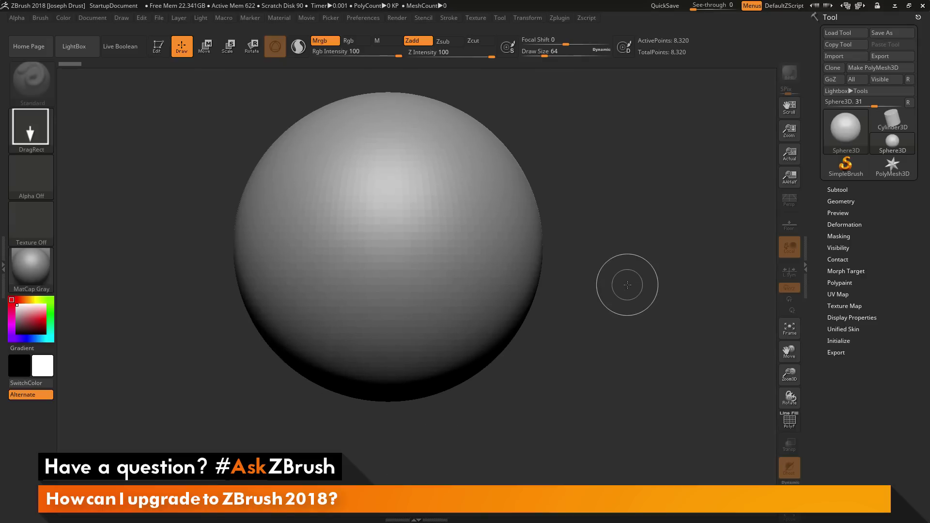
Enter edit mode, convert the sphere to a PolyMesh3D, and raise Draw Size to 202.
left_click(161, 51)
left_click_drag(669, 260, 702, 285)
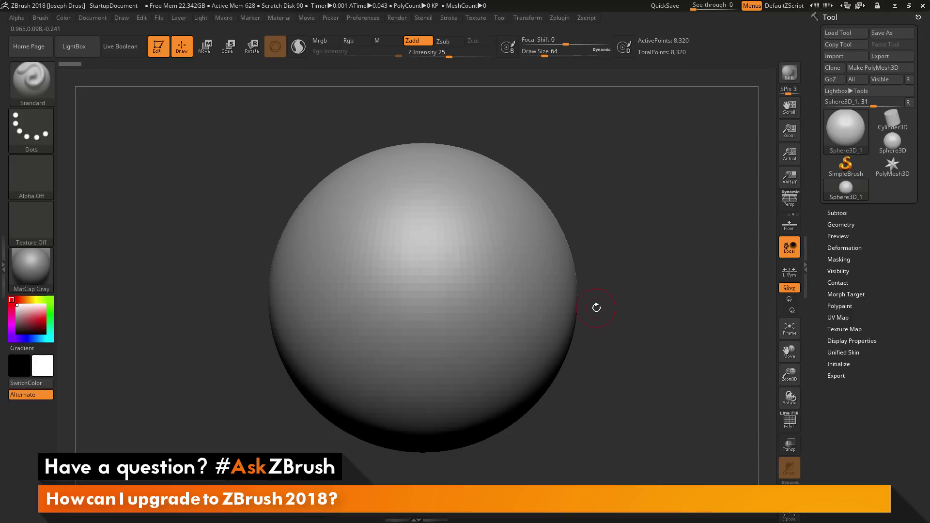
left_click(867, 69)
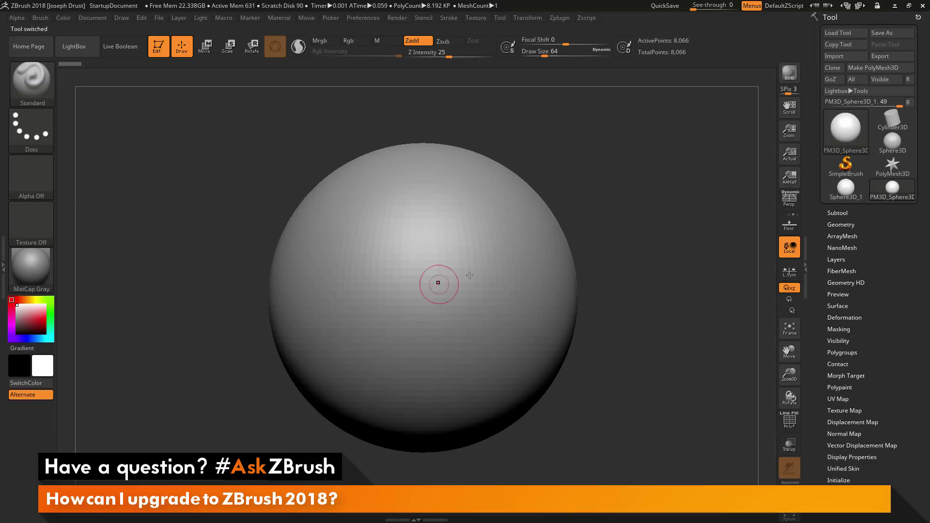
key("space")
left_click_drag(477, 274, 489, 274)
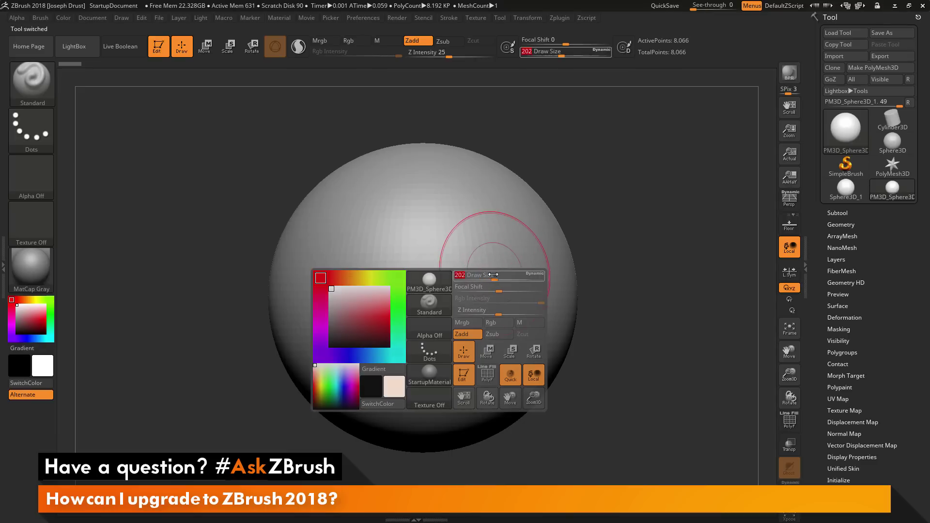
In Sculptris Pro mode, sculpt bands and a V-shaped groove, then smooth the groove and bump.
left_click(298, 47)
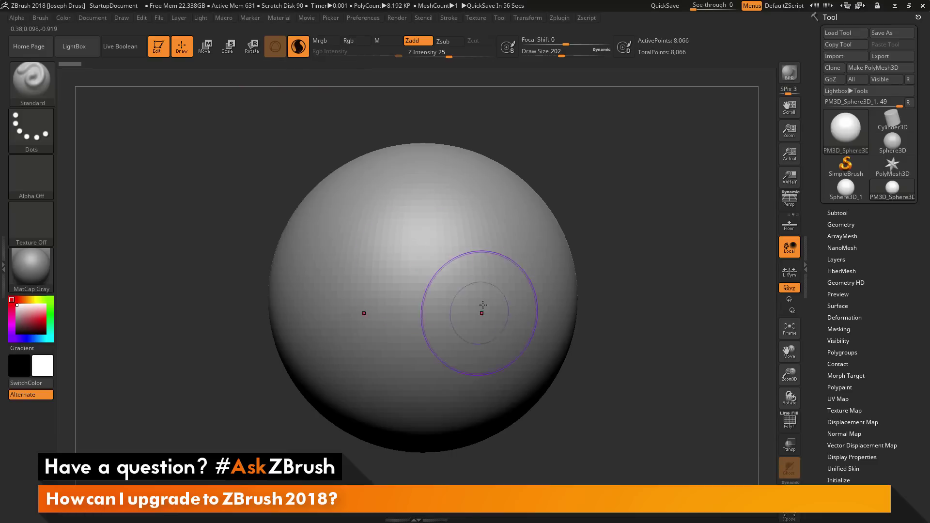
left_click_drag(503, 208, 502, 293)
mouse_move(533, 213)
left_mouse_down()
mouse_move(426, 334)
mouse_move(430, 374)
mouse_move(555, 196)
mouse_move(533, 325)
mouse_move(494, 344)
left_mouse_up()
mouse_move(676, 353)
left_mouse_down()
mouse_move(498, 276)
mouse_move(485, 206)
mouse_move(533, 228)
mouse_move(508, 271)
mouse_move(407, 271)
mouse_move(620, 290)
left_mouse_up()
mouse_move(636, 349)
left_mouse_down("shift")
mouse_move(436, 383)
mouse_move(465, 393)
left_mouse_up("shift")
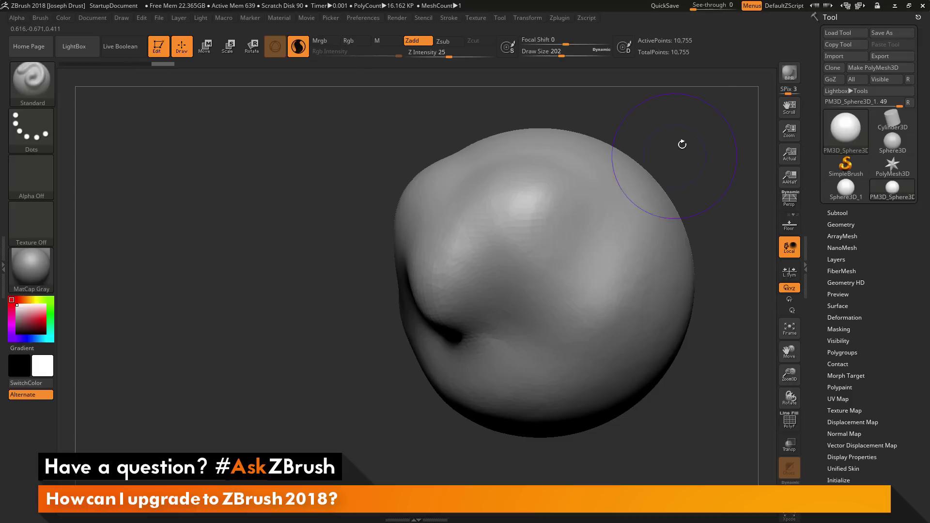